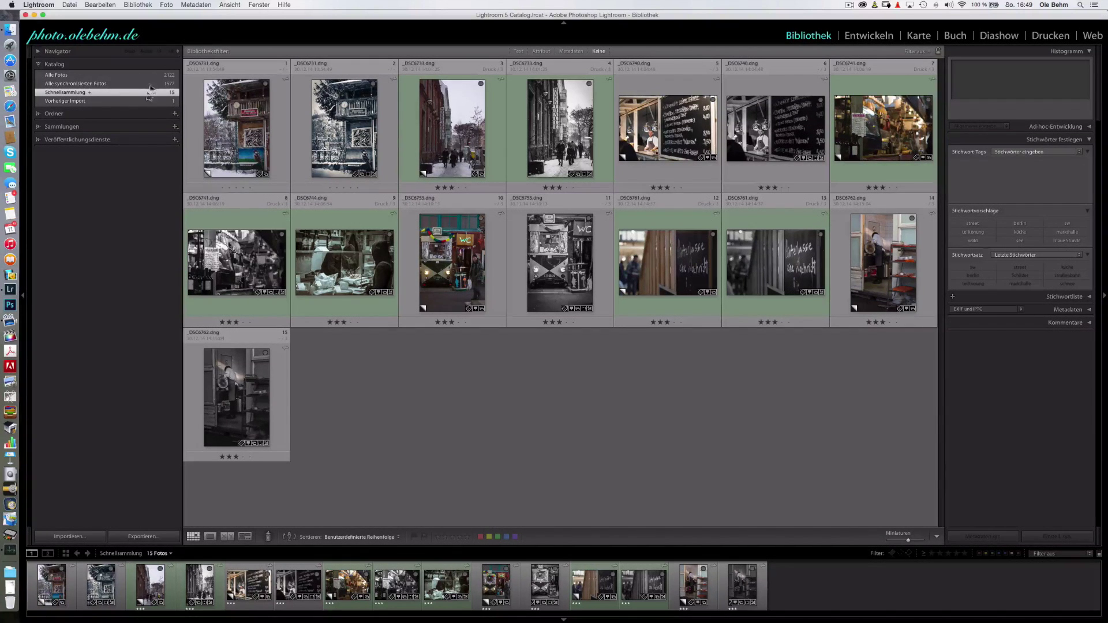
Enlarge _DSC6731 Kopie 1 and add the black-and-white _DSC6731 original to the selection
double_click(241, 137)
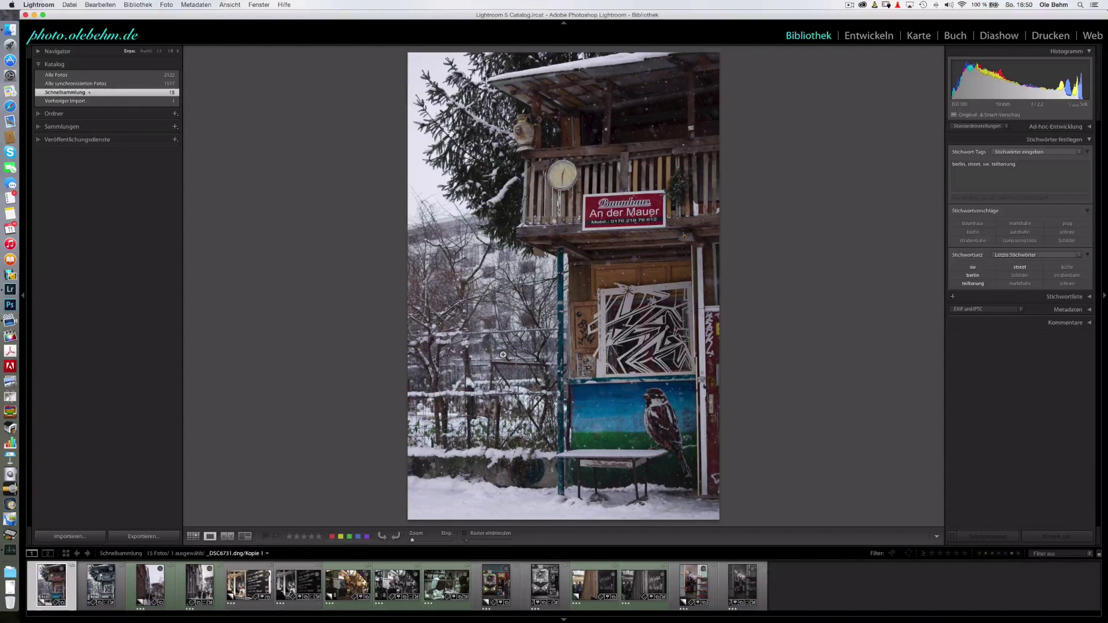
left_click(101, 584, "super")
Show _DSC6731 Kopie 1 against its B&W original in Compare view, collapse the left panel, load _DSC6733 Kopie 1
left_click(229, 537)
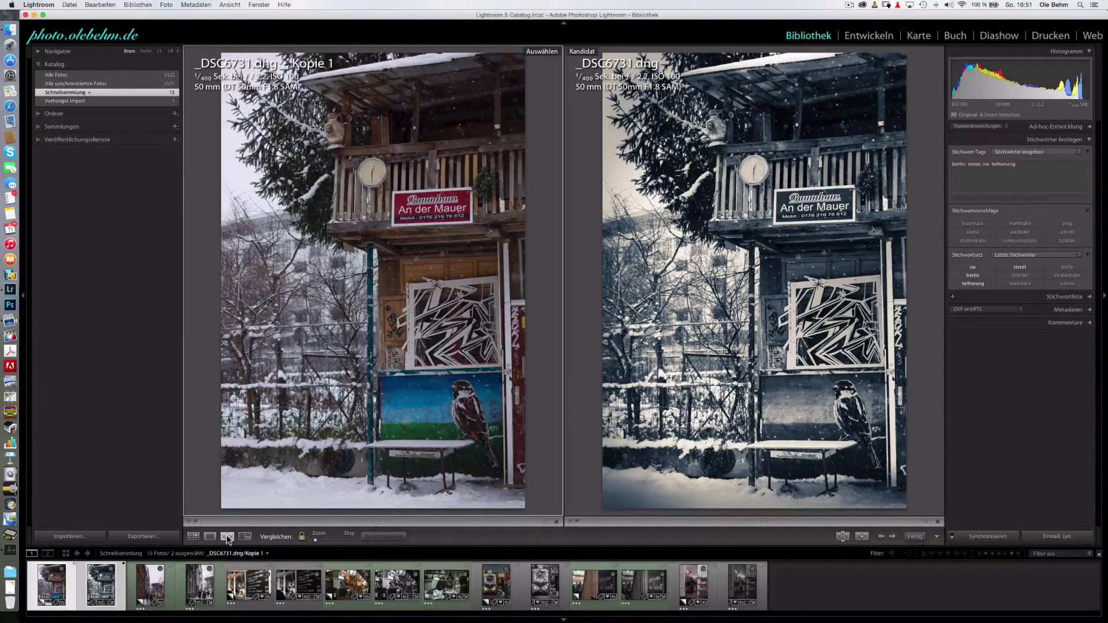
left_click(23, 295)
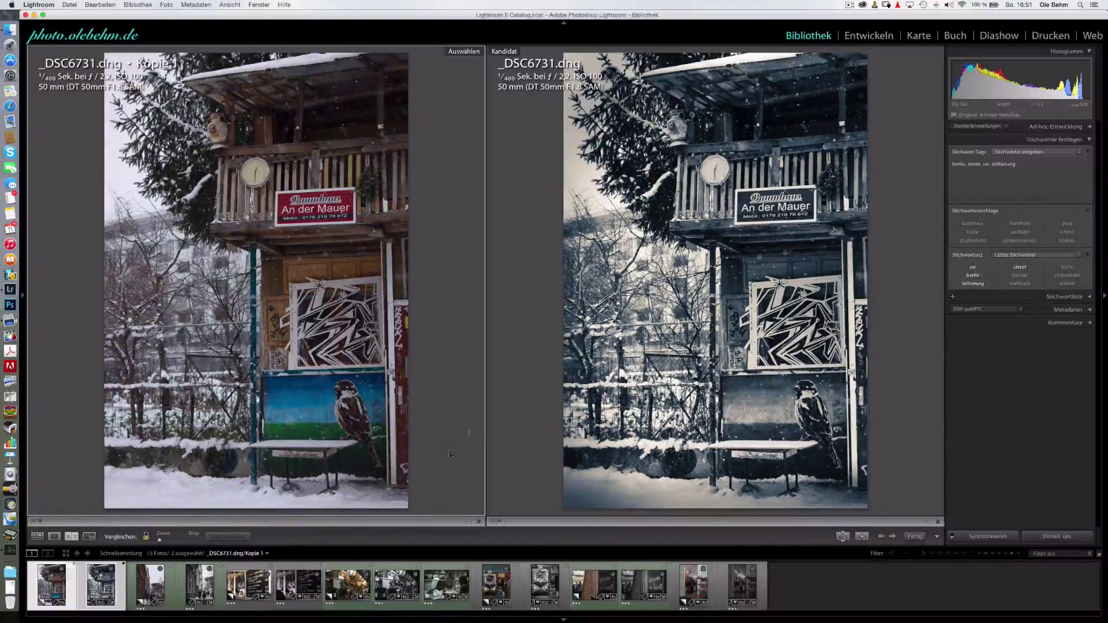
left_click(156, 588)
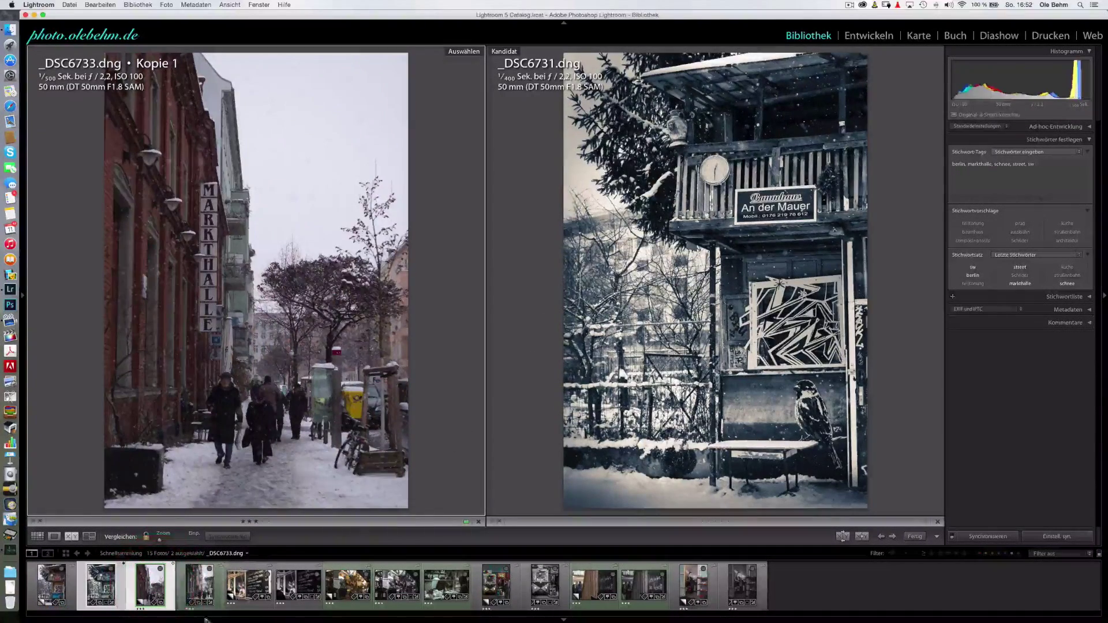
Set _DSC6733 Kopie 1 as the active Select photo against the black-and-white _DSC6733.dng Candidate
left_click(199, 586)
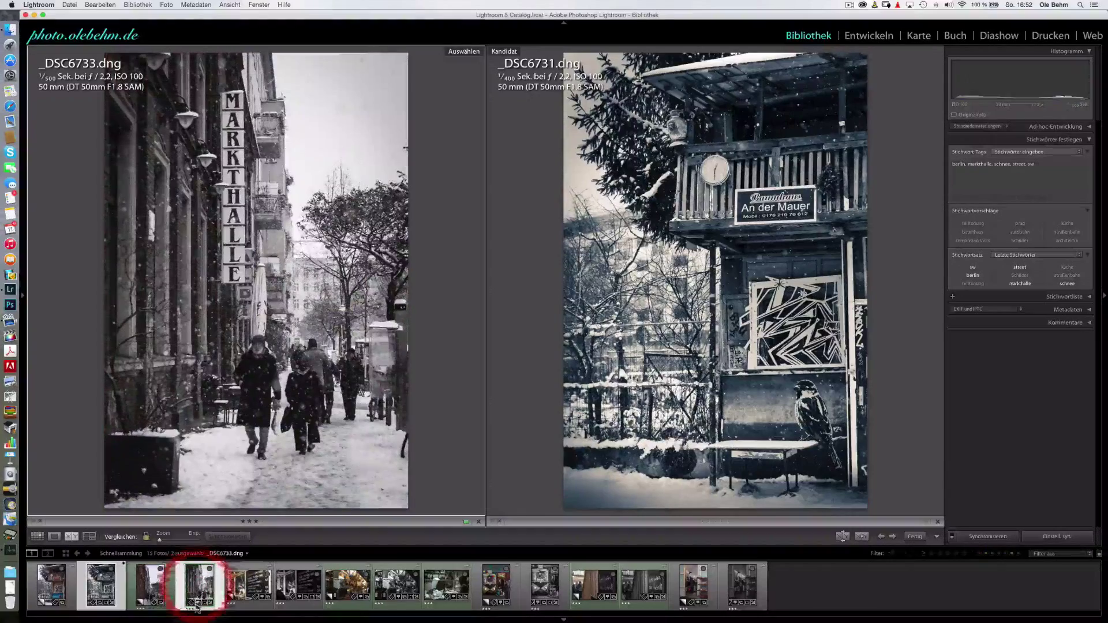
left_click(107, 587)
left_click(151, 588)
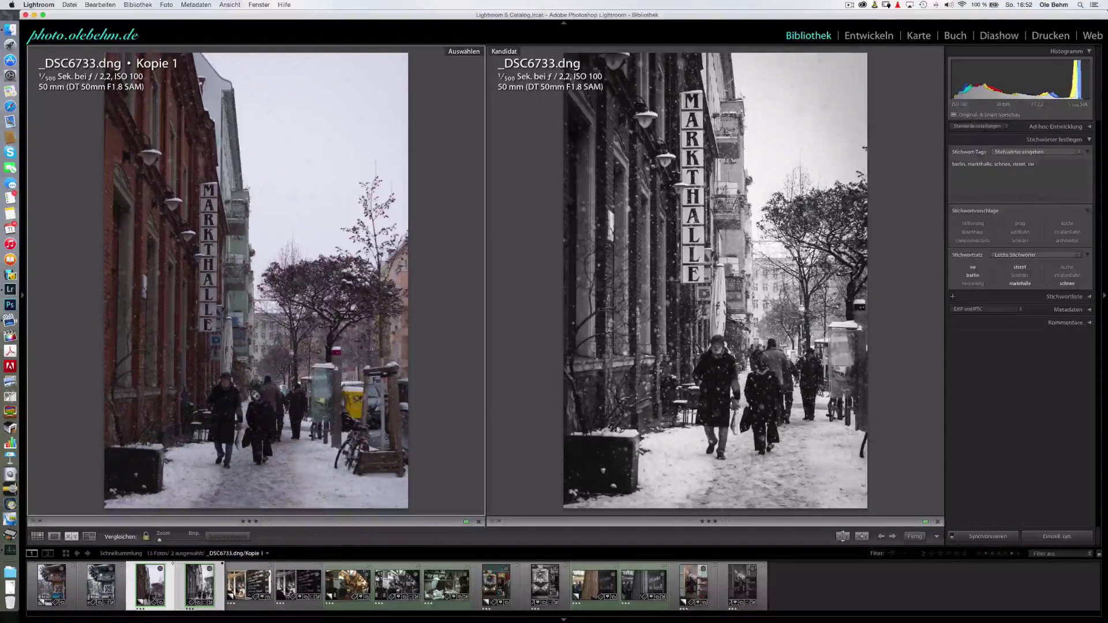
left_click(355, 479)
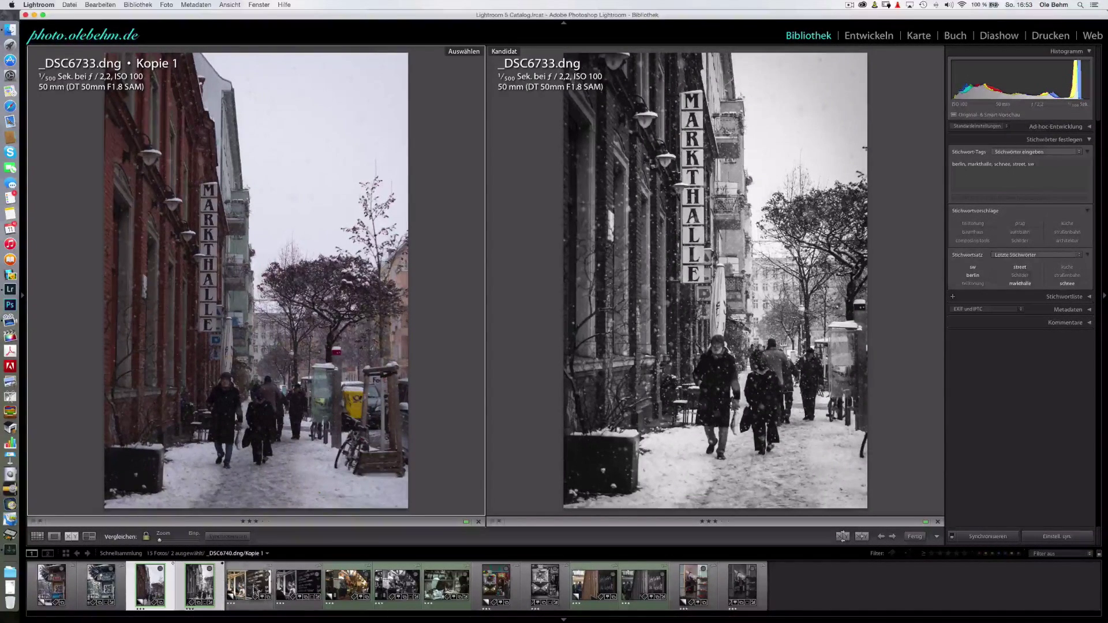
left_click(257, 592)
Compare the chalkboard menu _DSC6740 Kopie 1 with its black-and-white _DSC6740.dng Candidate
left_click(299, 586)
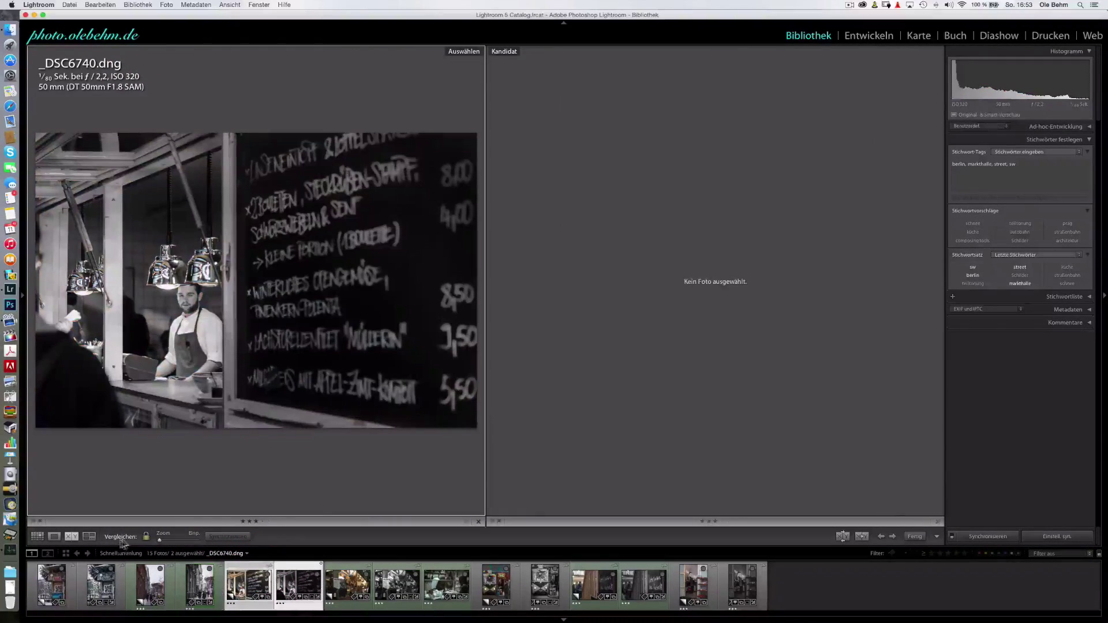
left_click(259, 592)
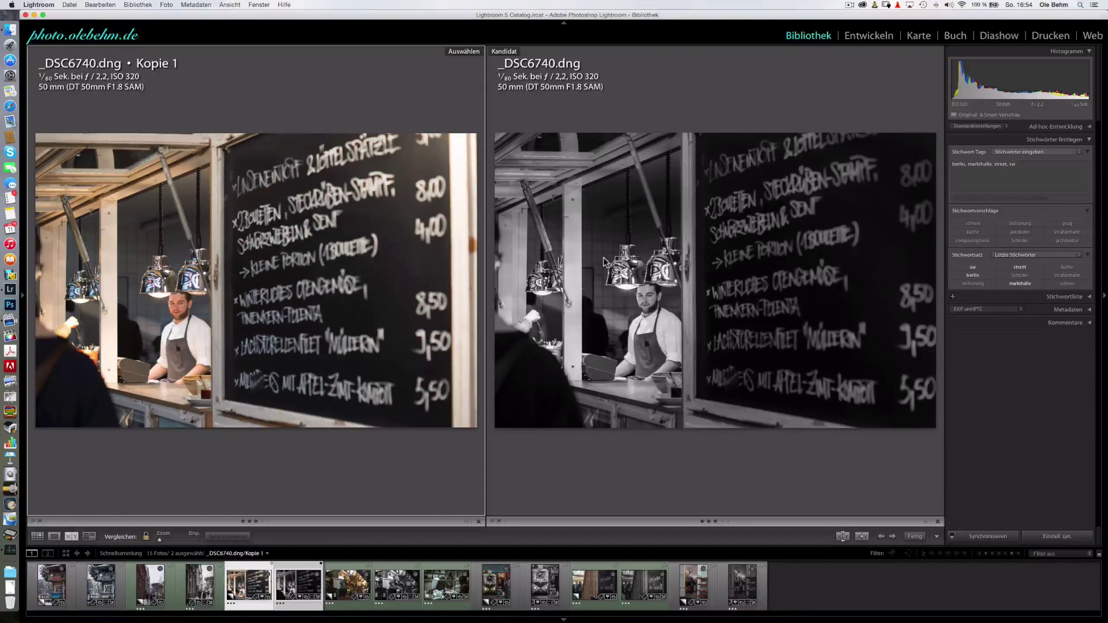
left_click(355, 589)
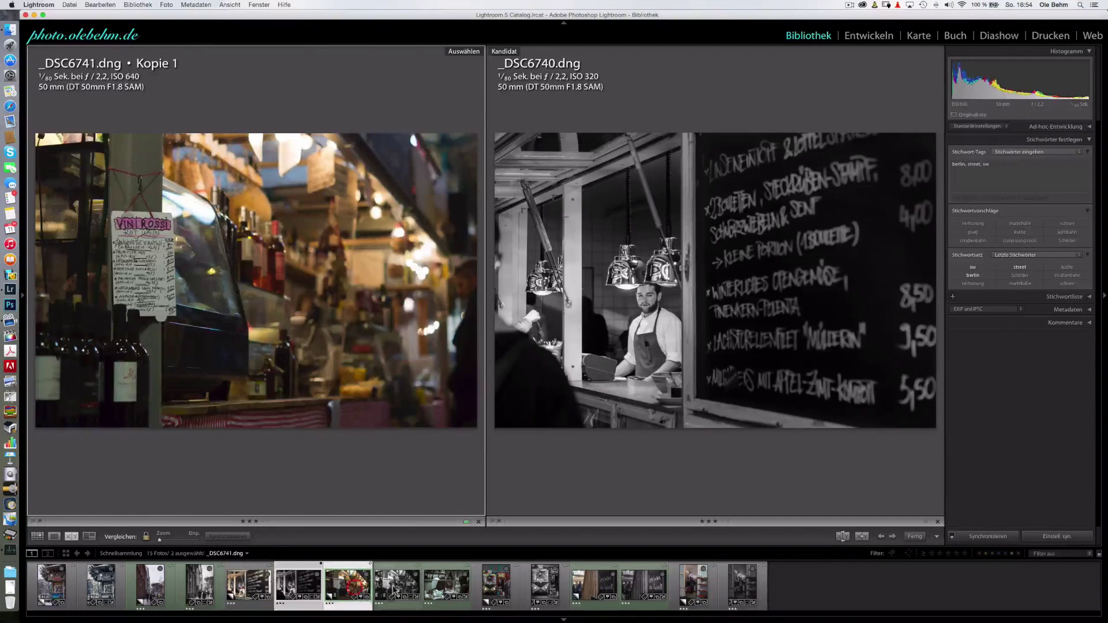
Swap Select and Candidate, then add _DSC6741 Kopie 1 against the black-and-white _DSC6740.dng
left_click(303, 588)
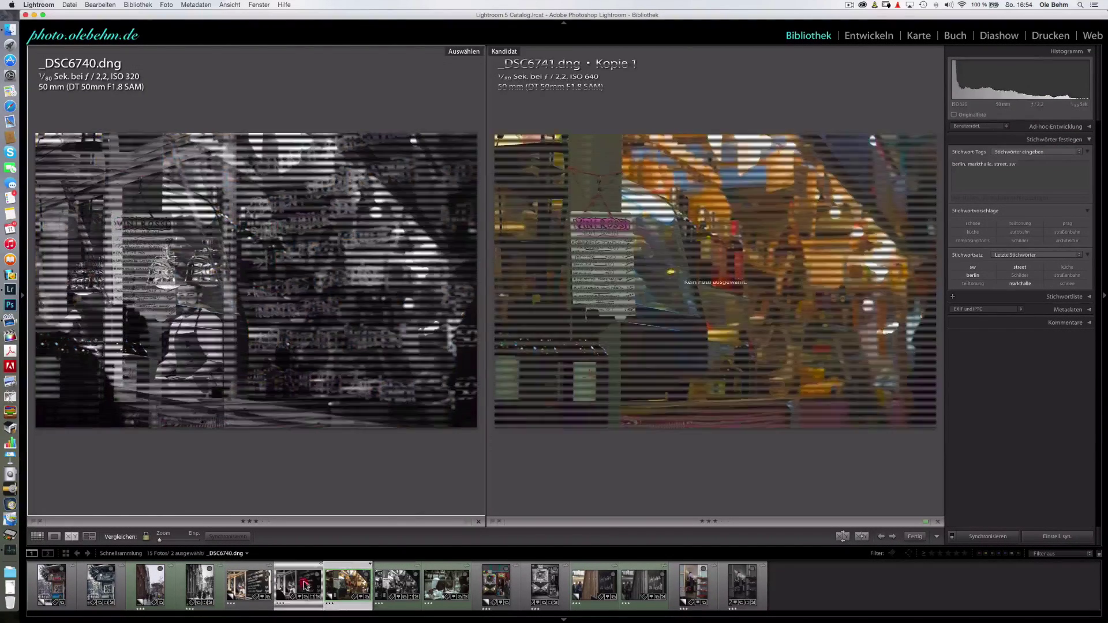
left_click(389, 589)
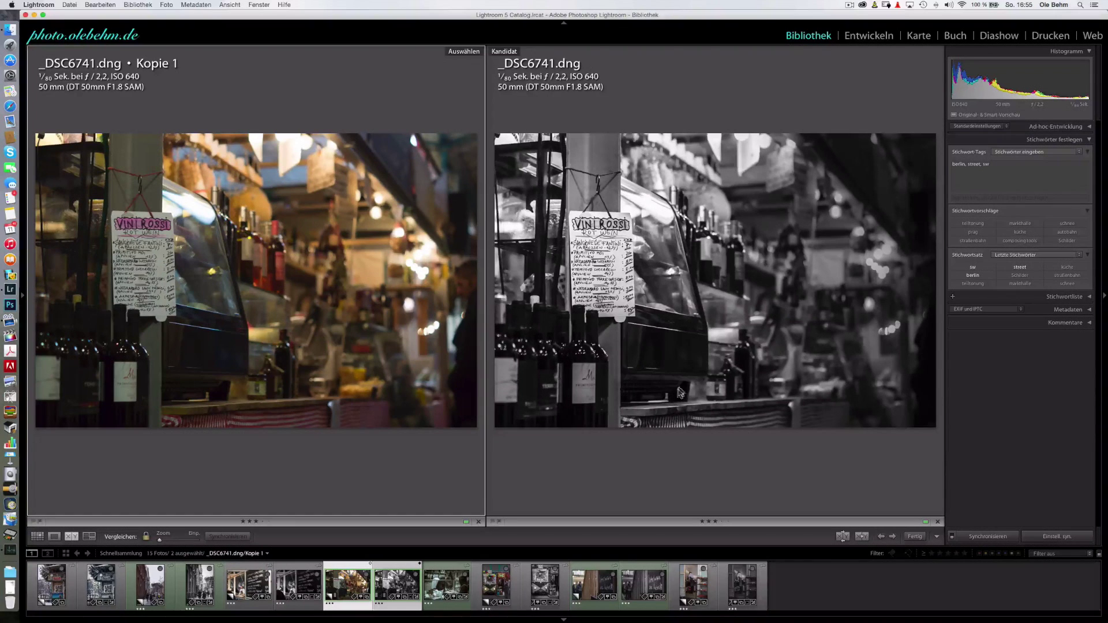
Compare tram photo _DSC6753 Kopie 1 with its B&W original, dropping _DSC6744 and activating the Candidate
left_click(447, 584)
left_click(546, 593, "shift")
left_click(449, 585, "super")
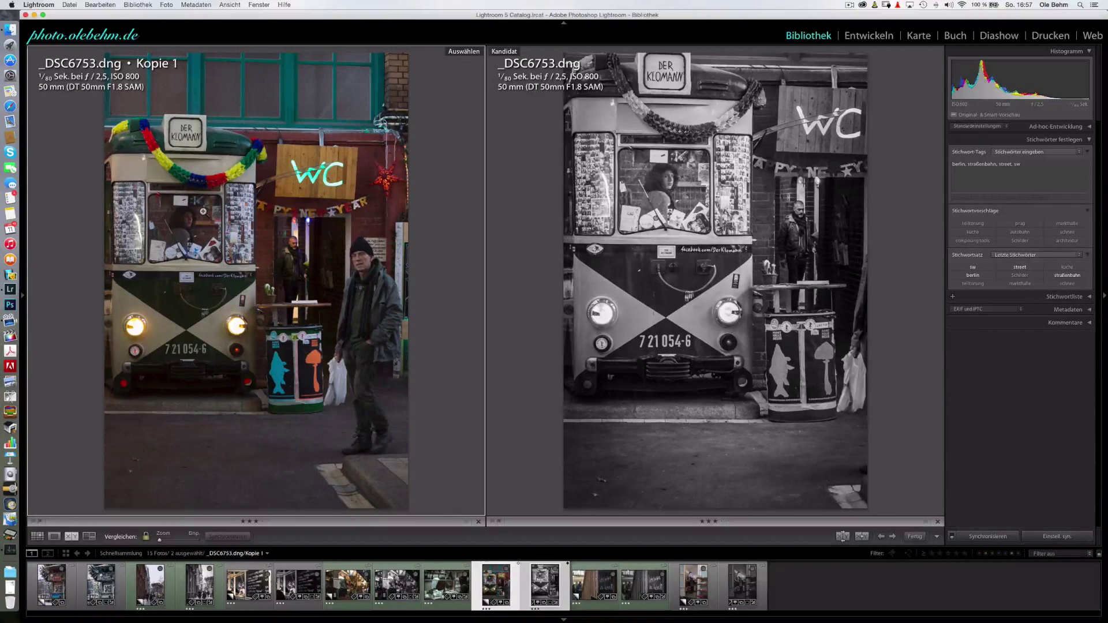
left_click(667, 166)
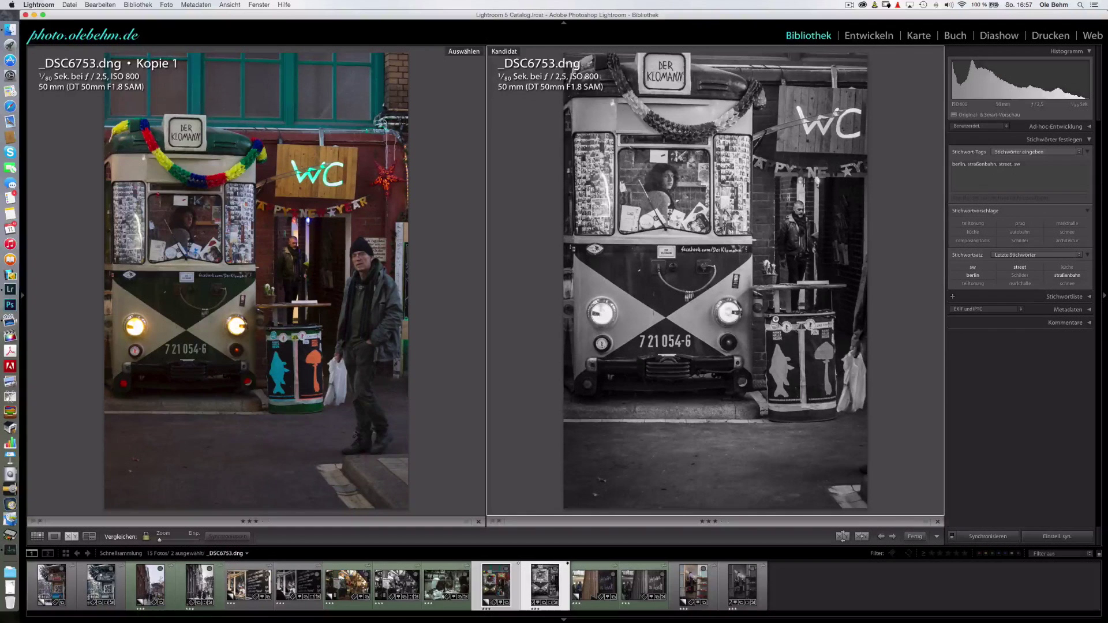
Pair blackboard _DSC6761 Kopie 1 with its B&W original, removing the tram photo from the comparison
left_click(649, 586)
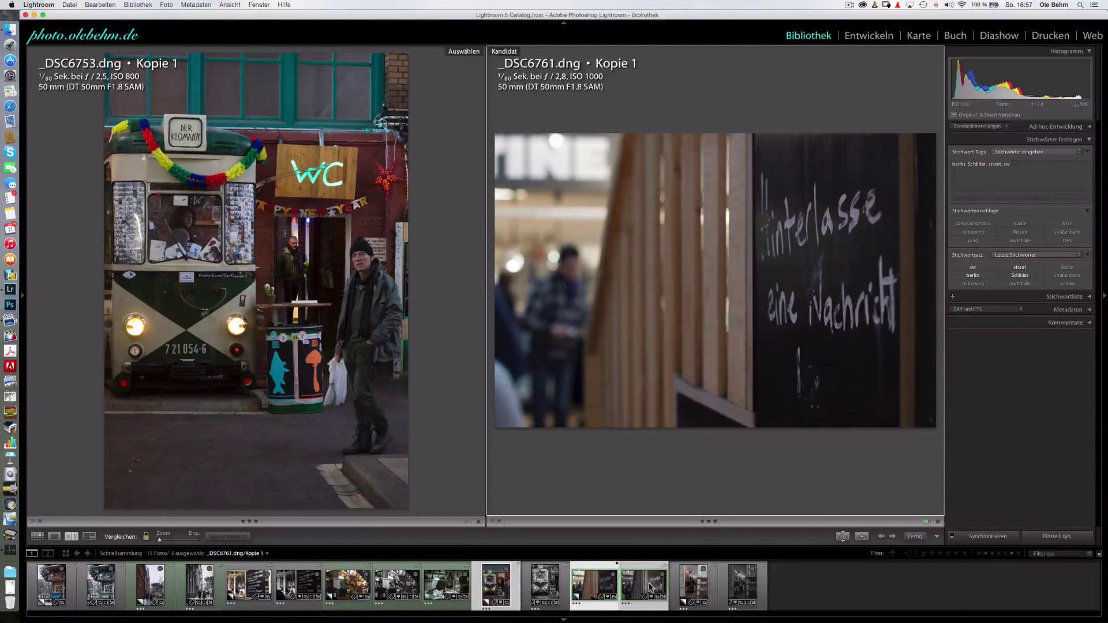
left_click(511, 595, "super")
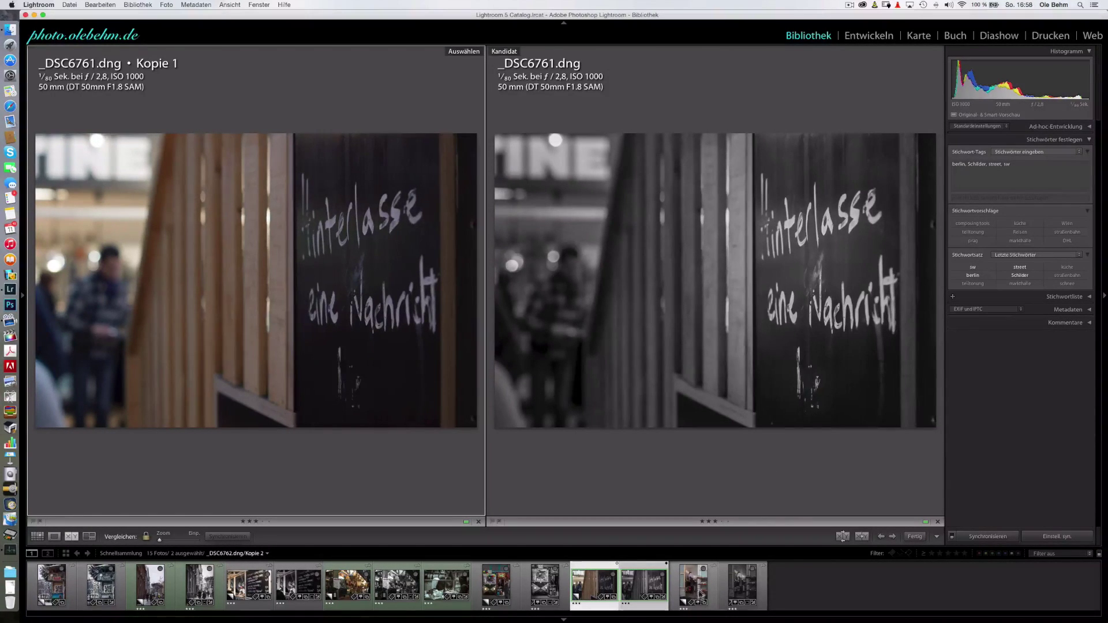
left_click(698, 586, "super")
Add the kitchen photo's black-and-white _DSC6762.dng and drop the blackboard photo from the comparison
left_click(658, 586)
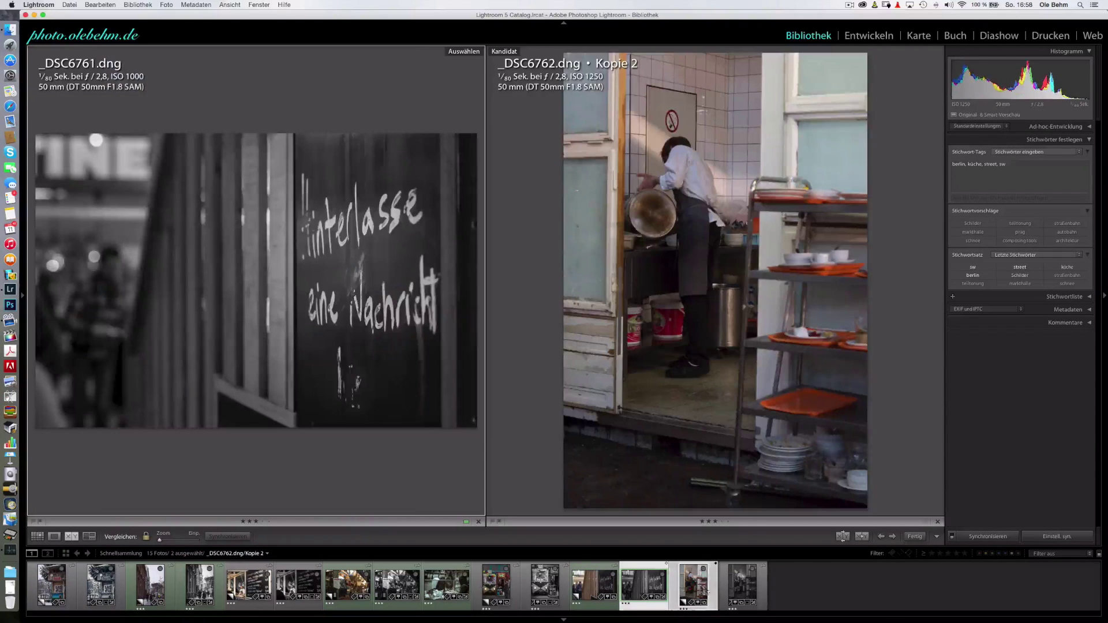
left_click(661, 592, "super")
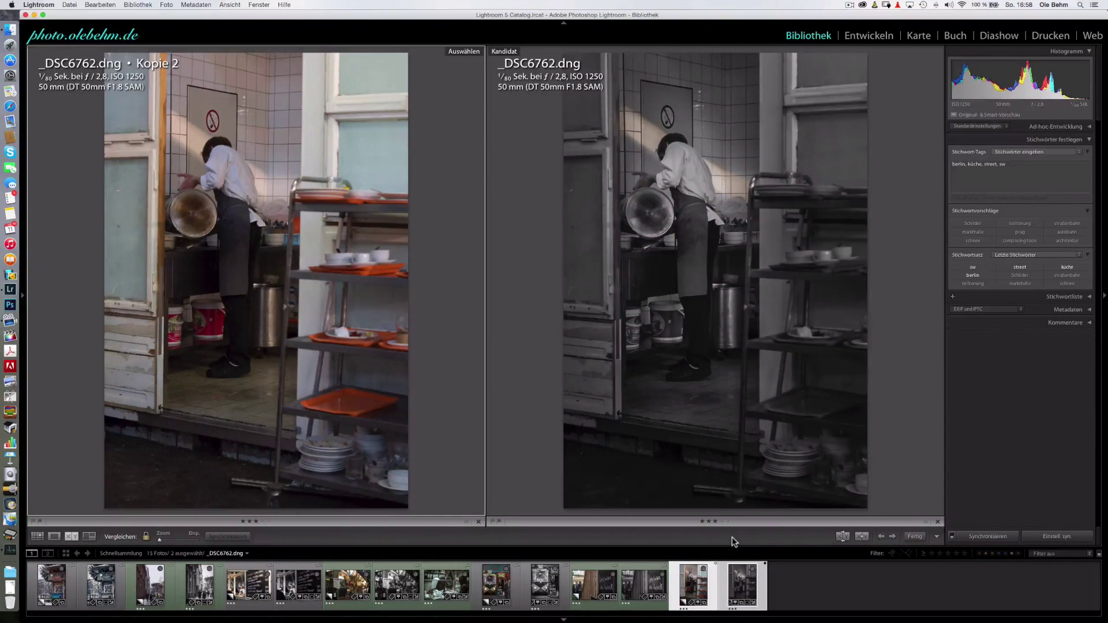